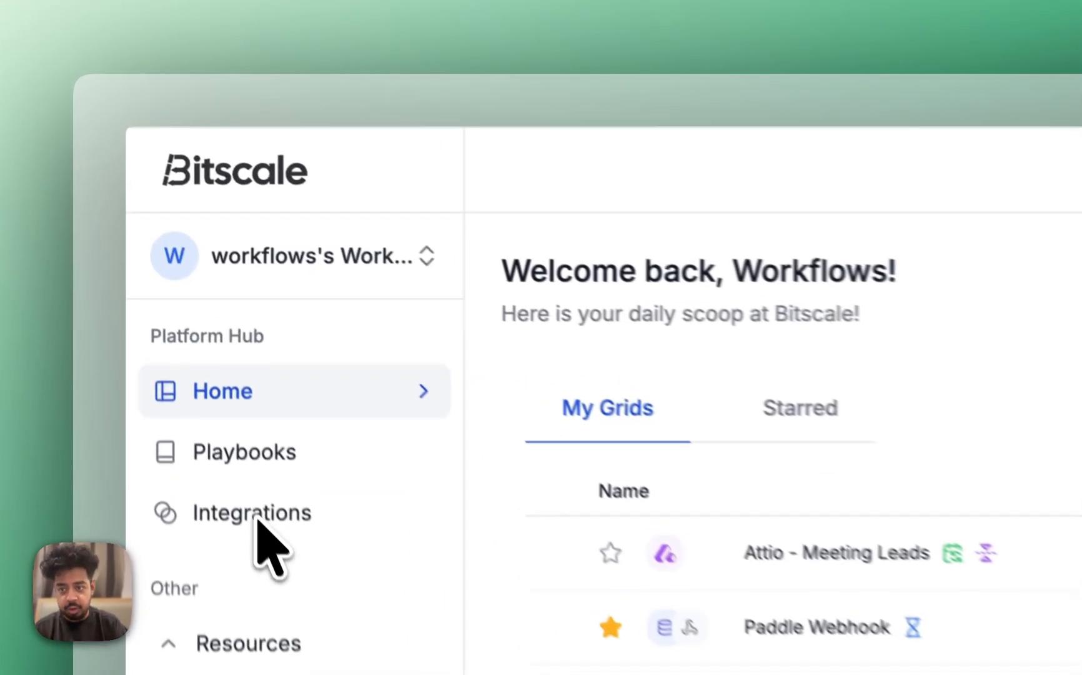
Add a Google Sheets integration, grant it Google account access, and name it "GoogleSheets Integration - Teams account"
click(309, 513)
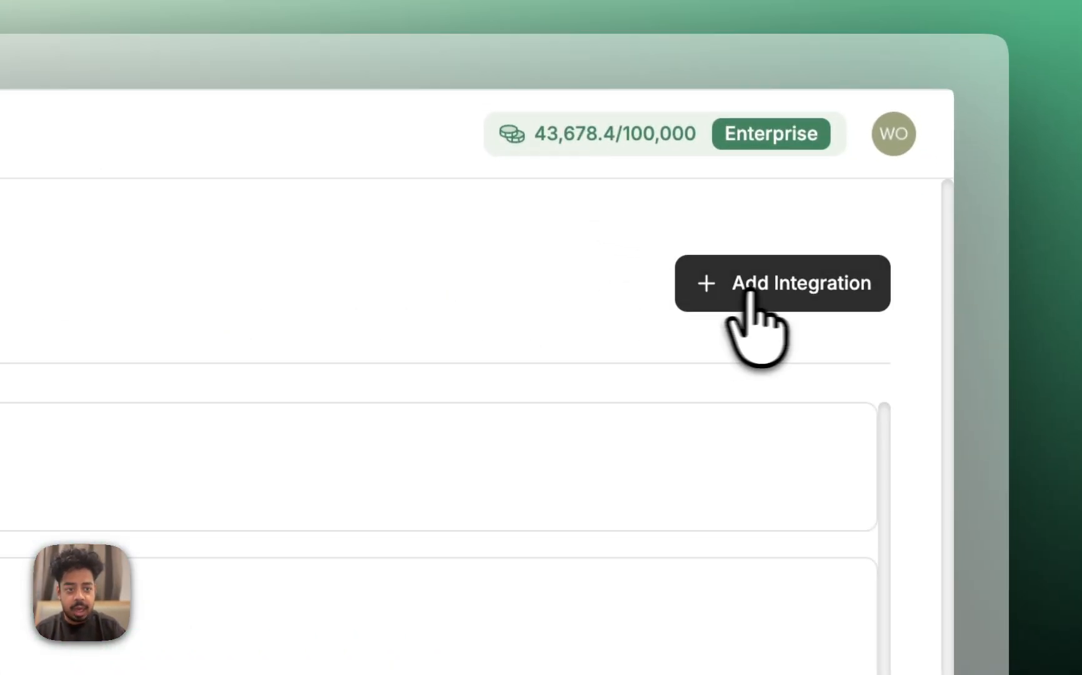
click(774, 286)
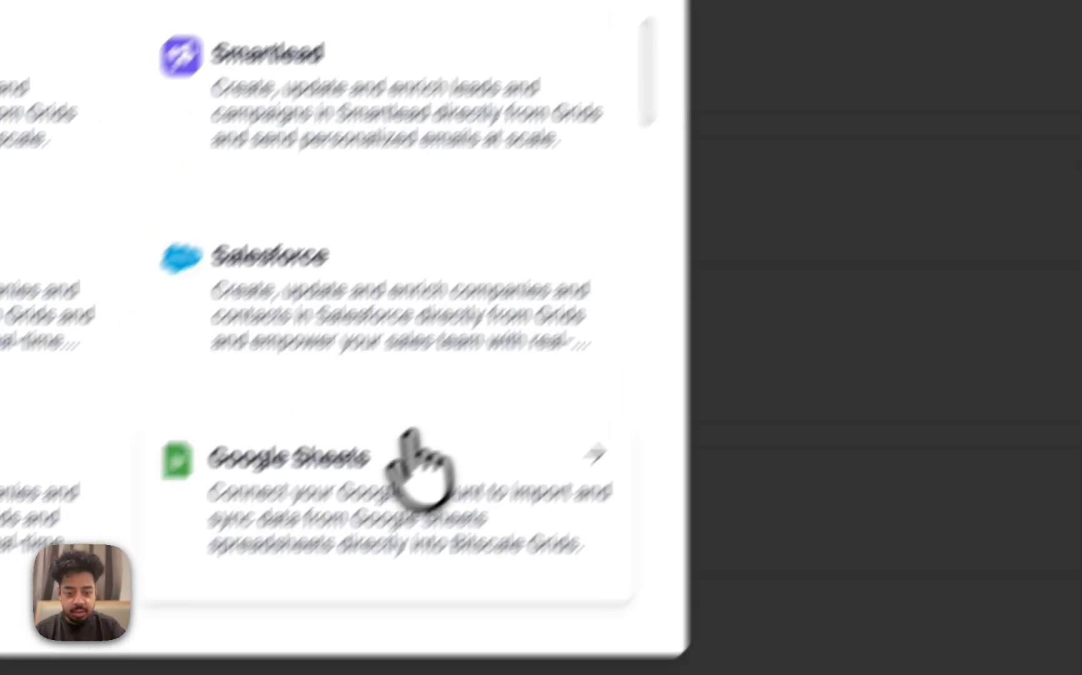
click(482, 425)
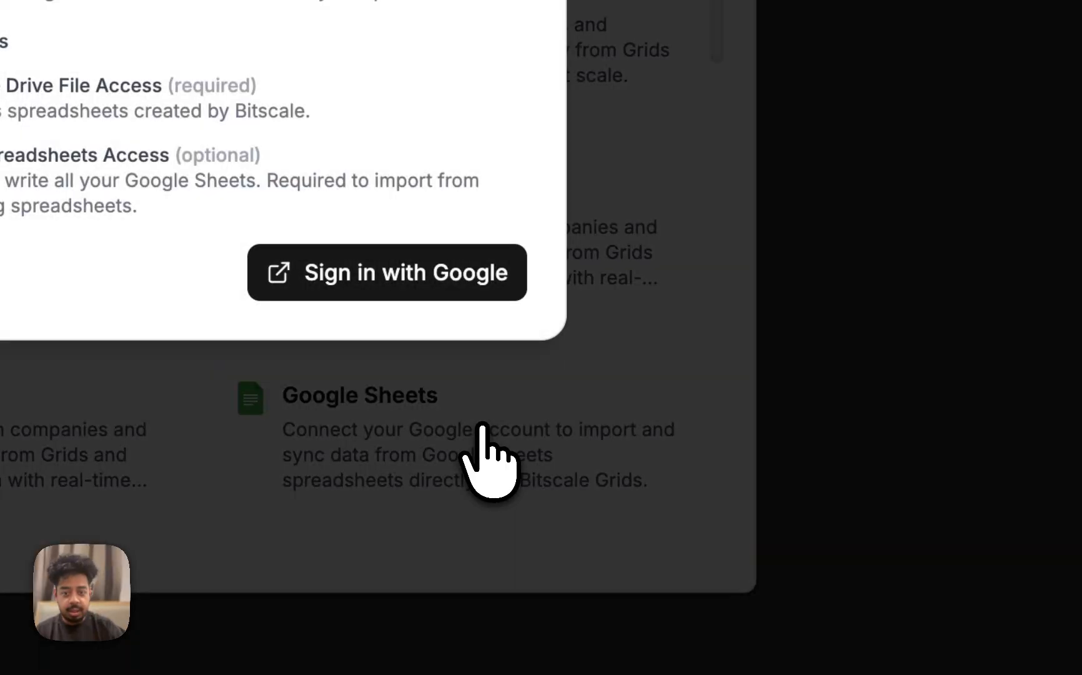
click(442, 285)
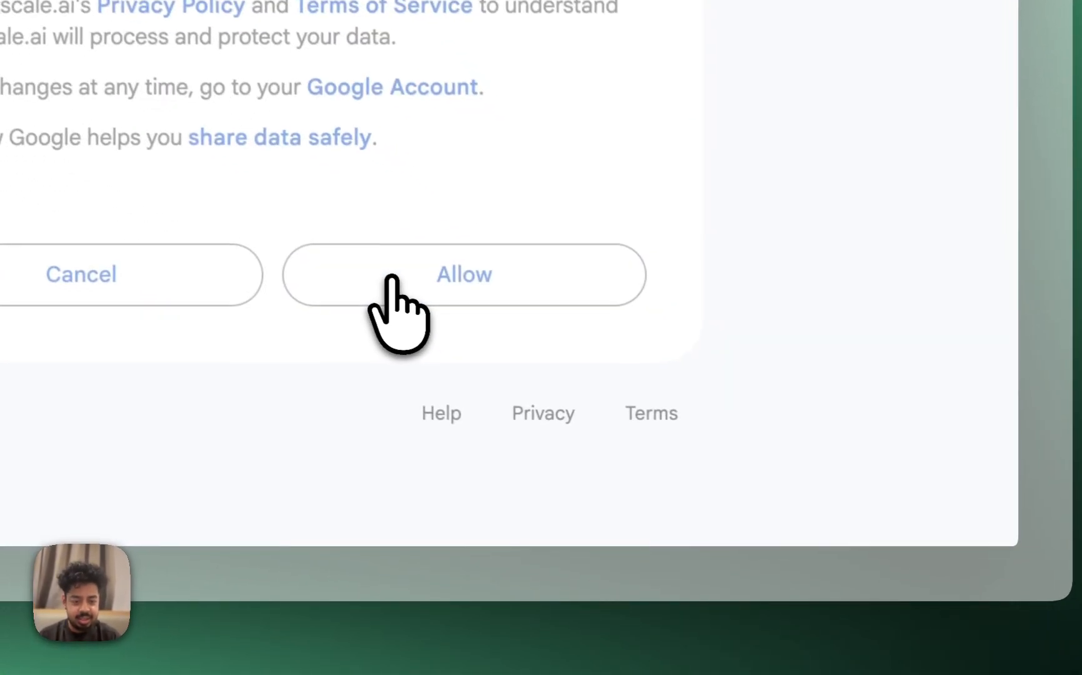
click(391, 278)
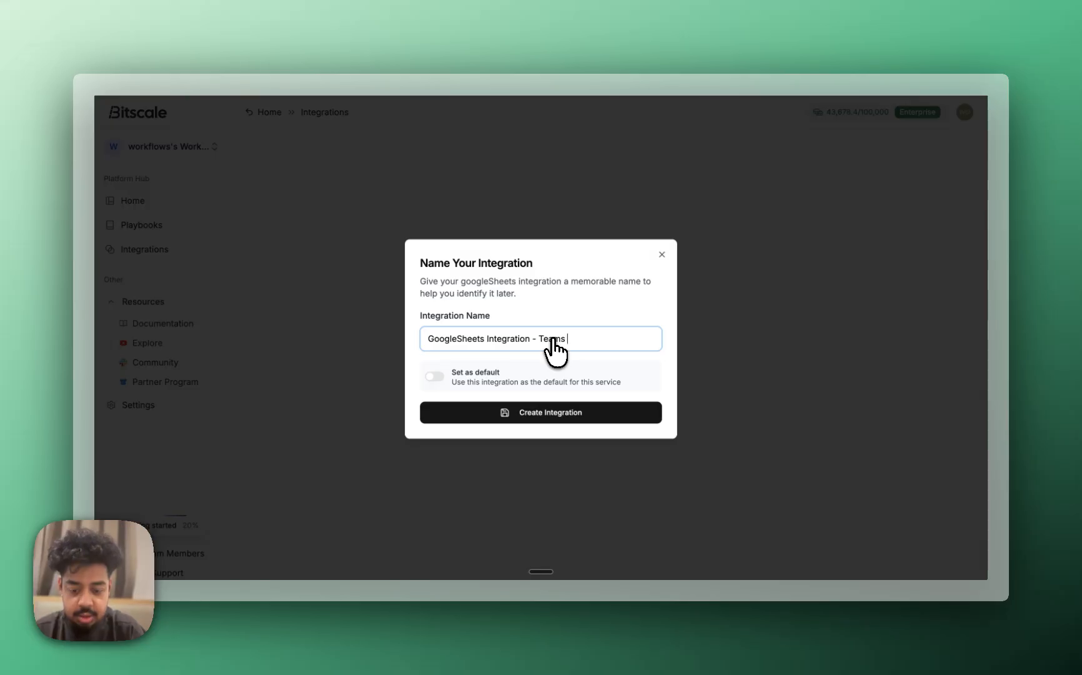
text(t)
click(519, 413)
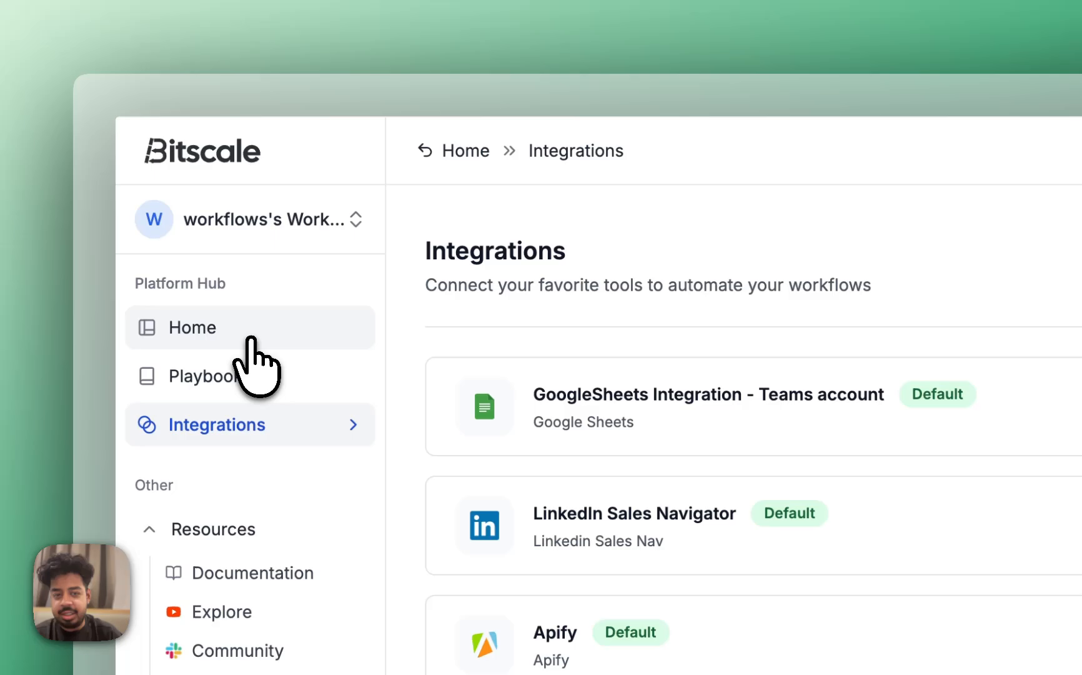
Start a new grid from the home page using the Find Company source
click(162, 205)
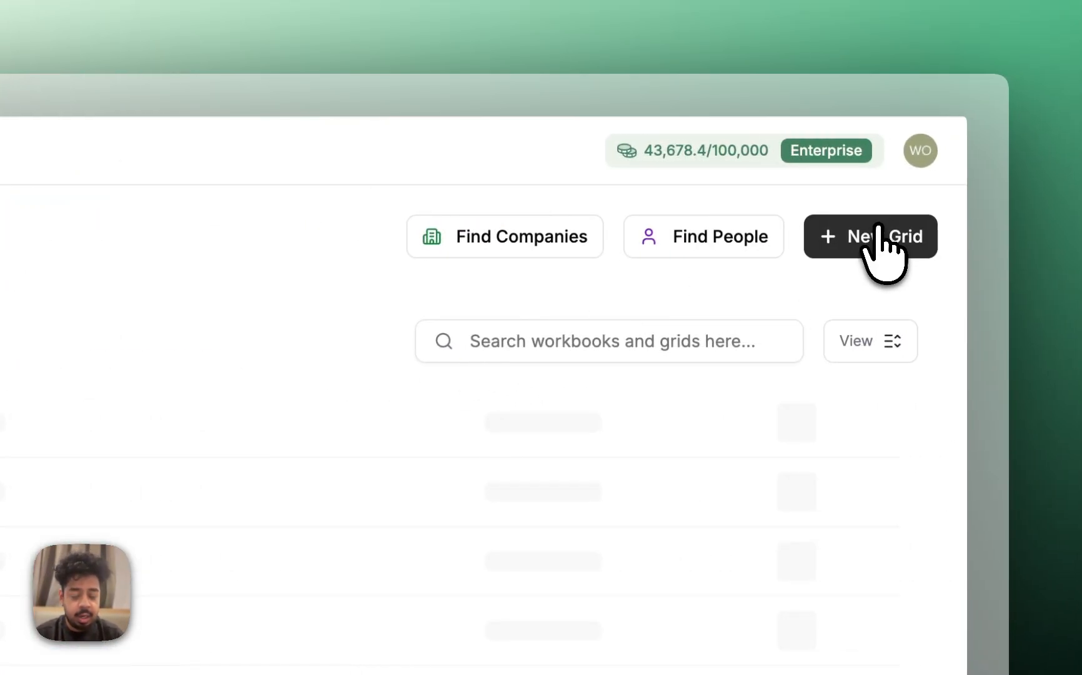
click(880, 234)
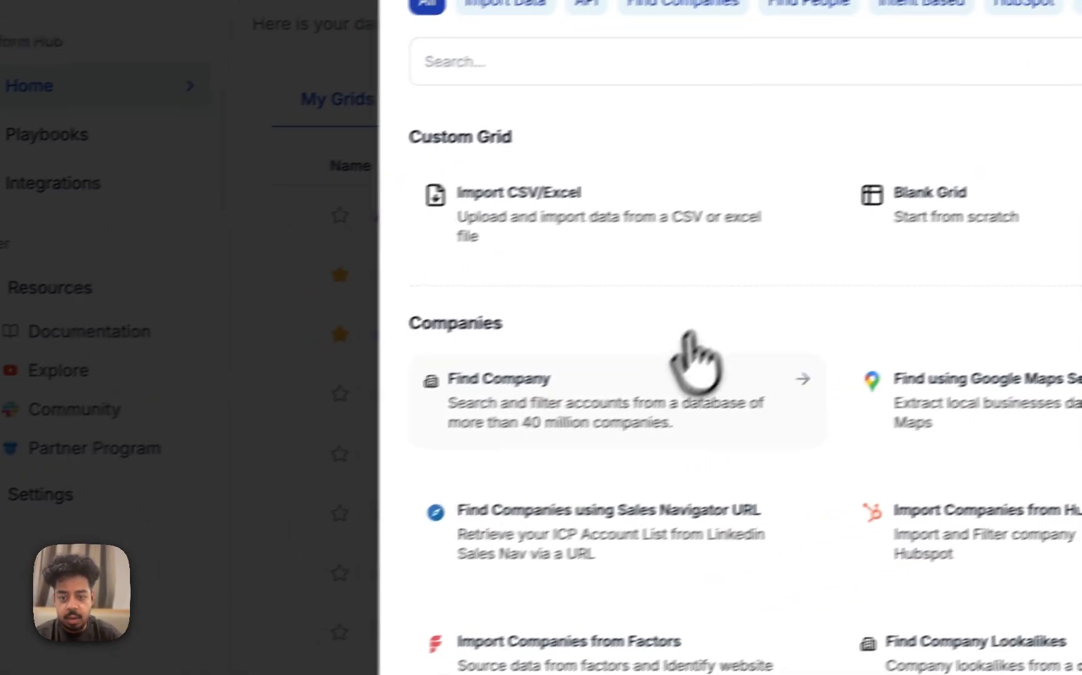
click(613, 406)
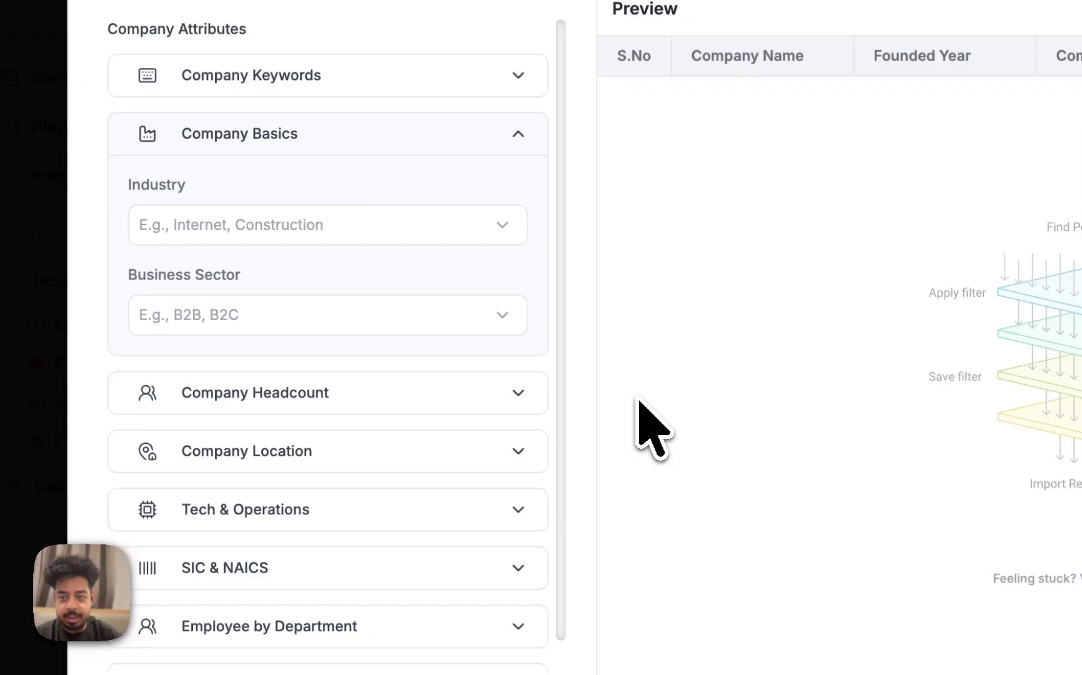
Preview companies with a headcount of 51-200 and import the results into a new grid
click(317, 395)
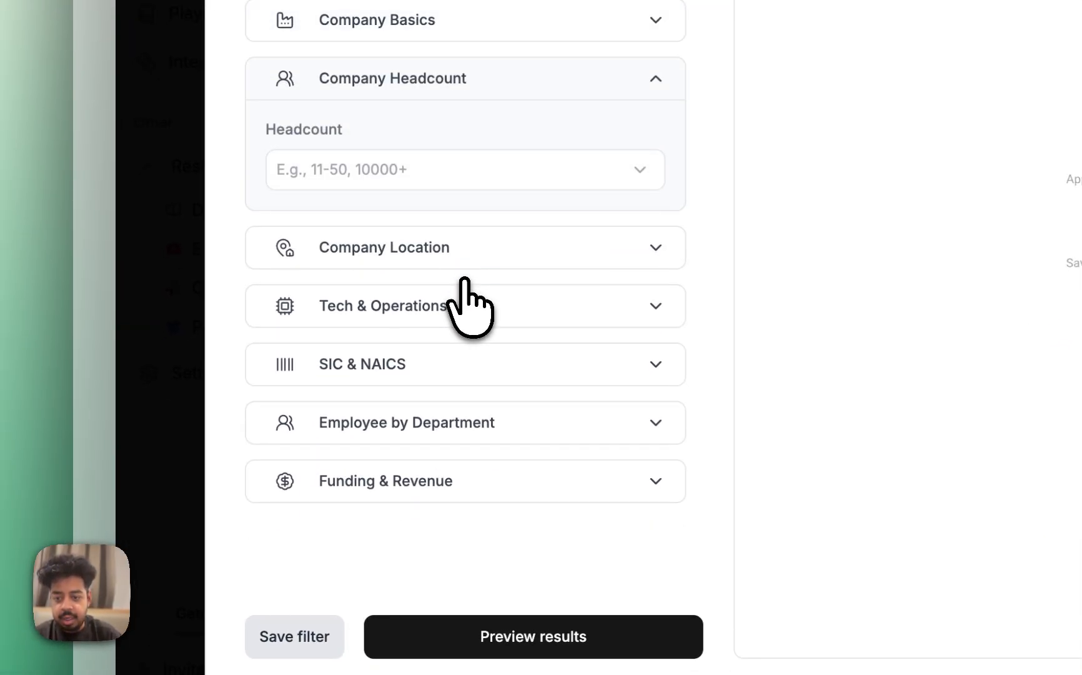
click(370, 170)
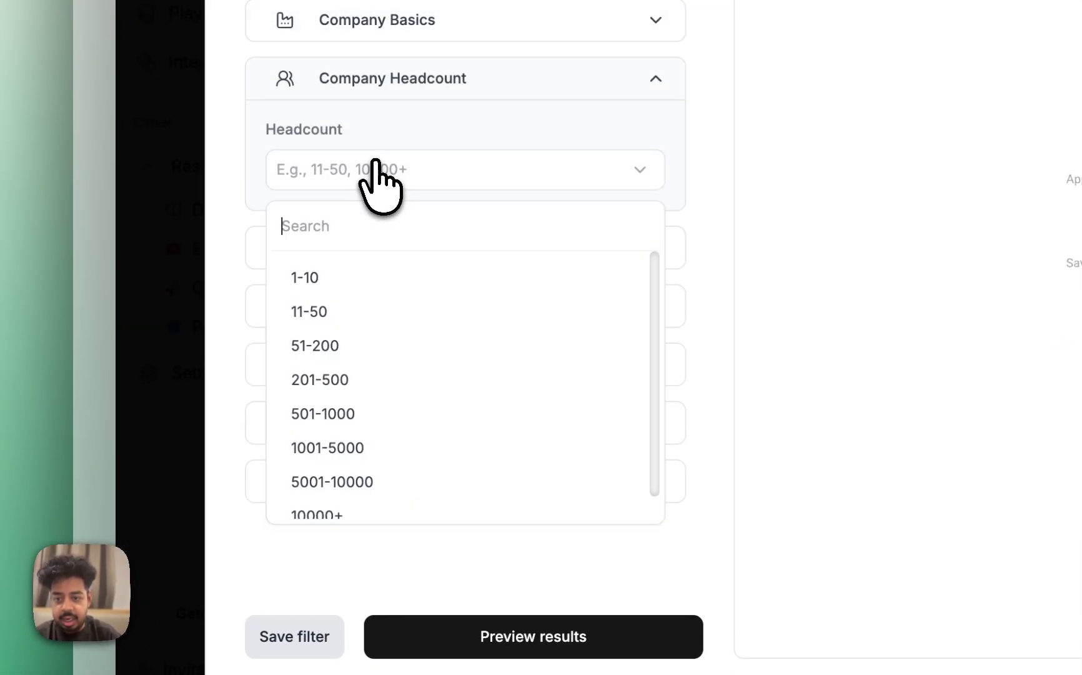
click(343, 348)
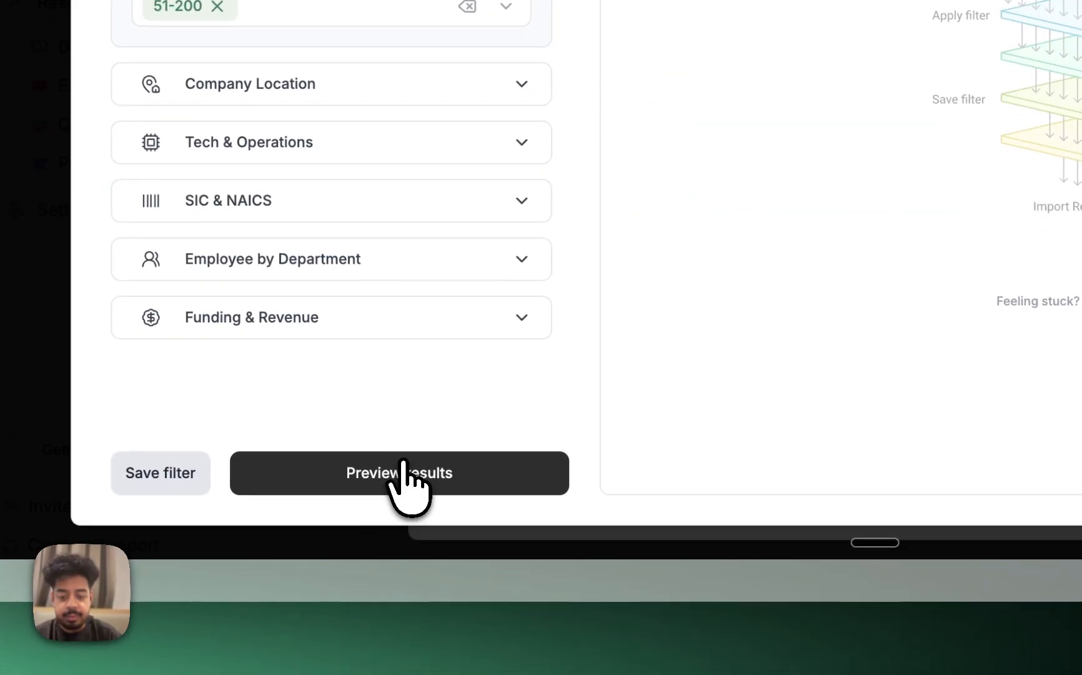
click(431, 476)
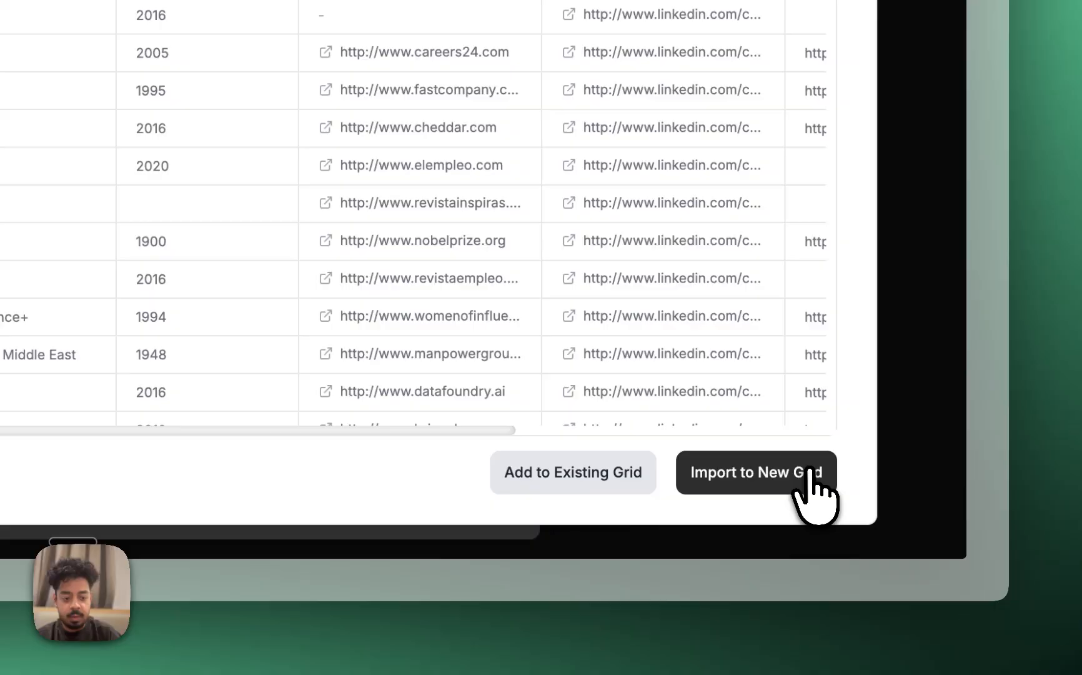
click(808, 470)
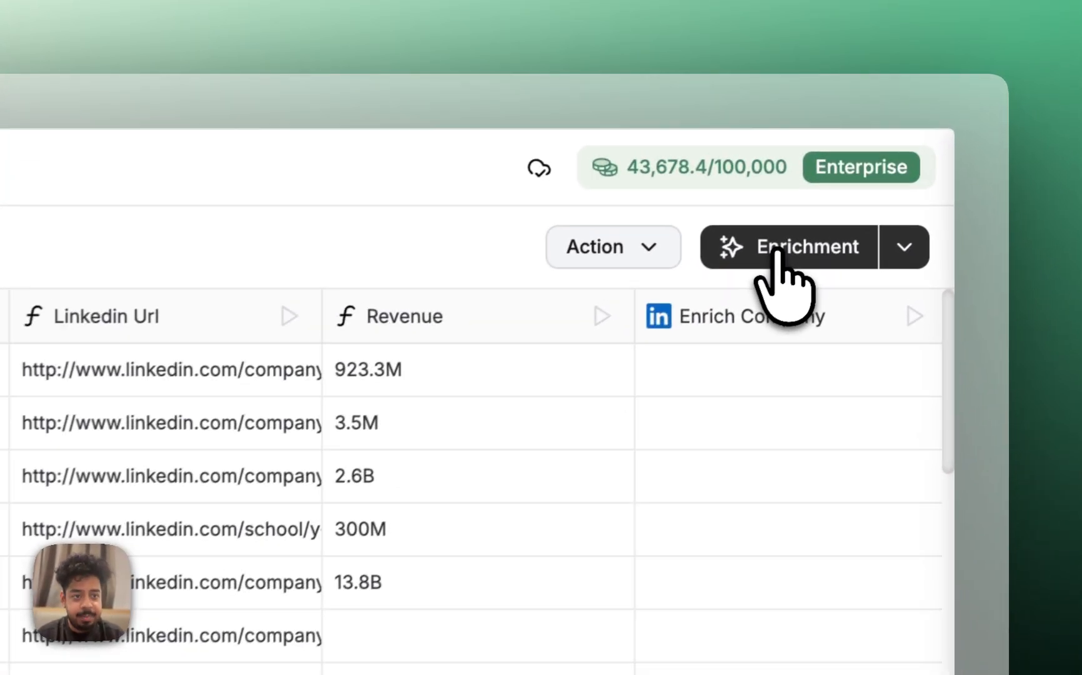
Search enrichments for "google", add Google Sheet Add or Update Row to the grid, and check the spreadsheets available to it
click(922, 142)
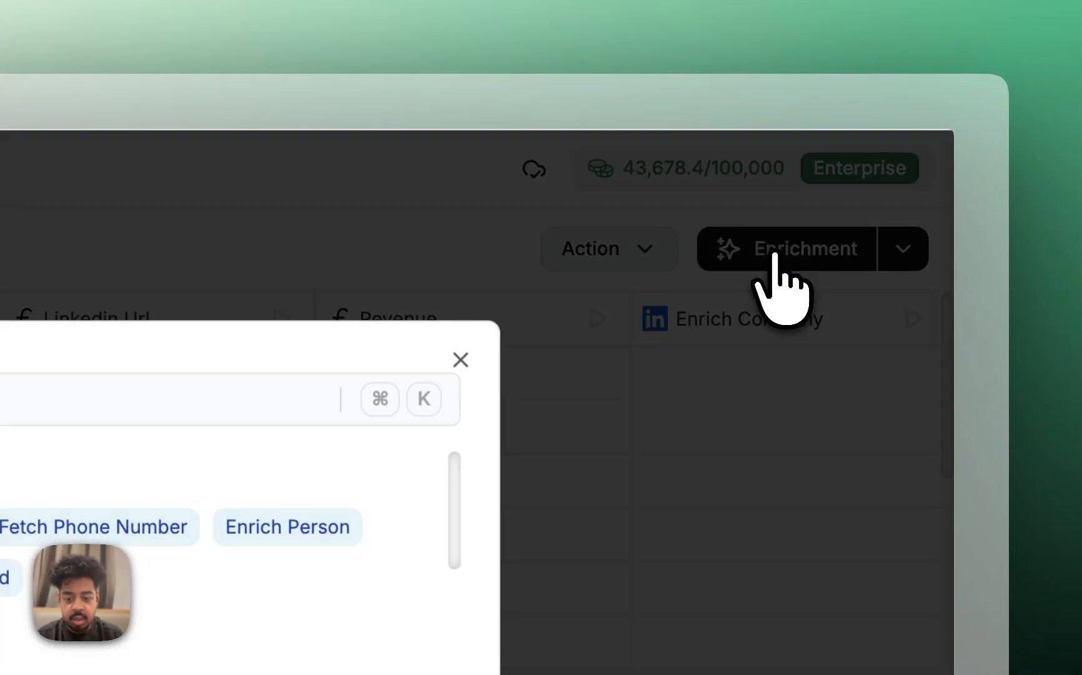
text(goo)
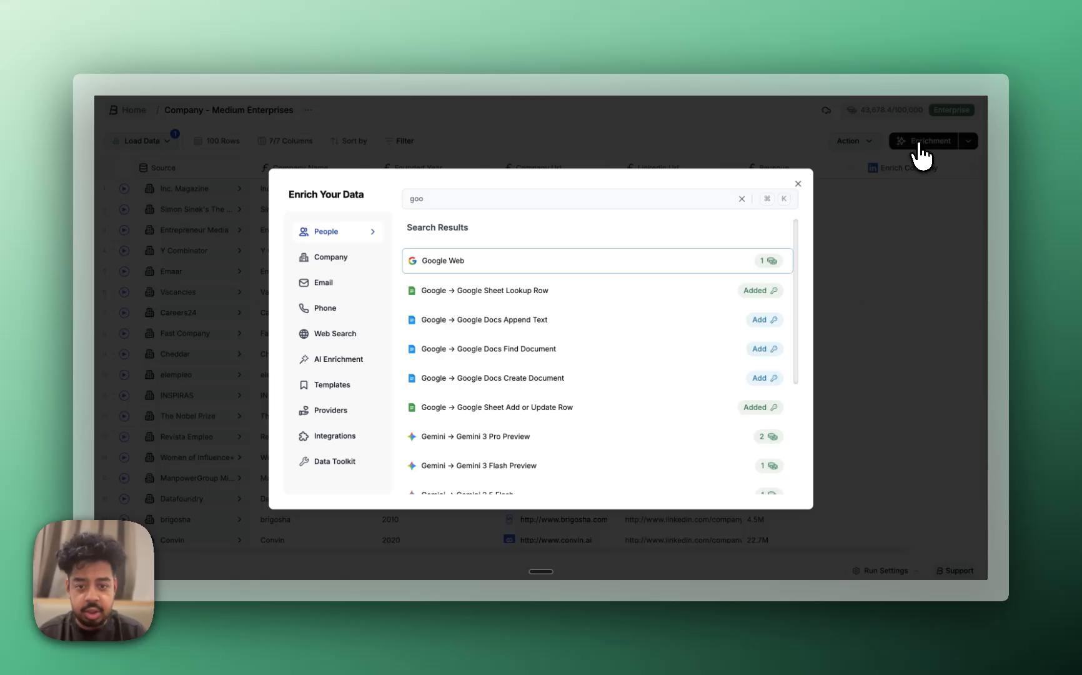
text(gle)
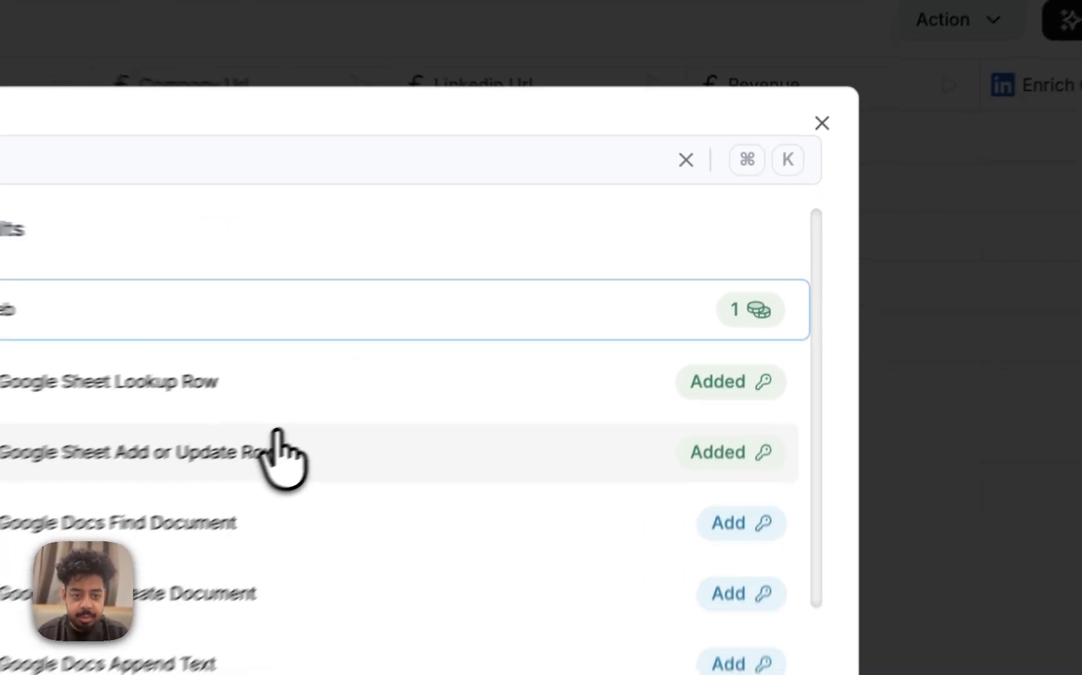
click(573, 313)
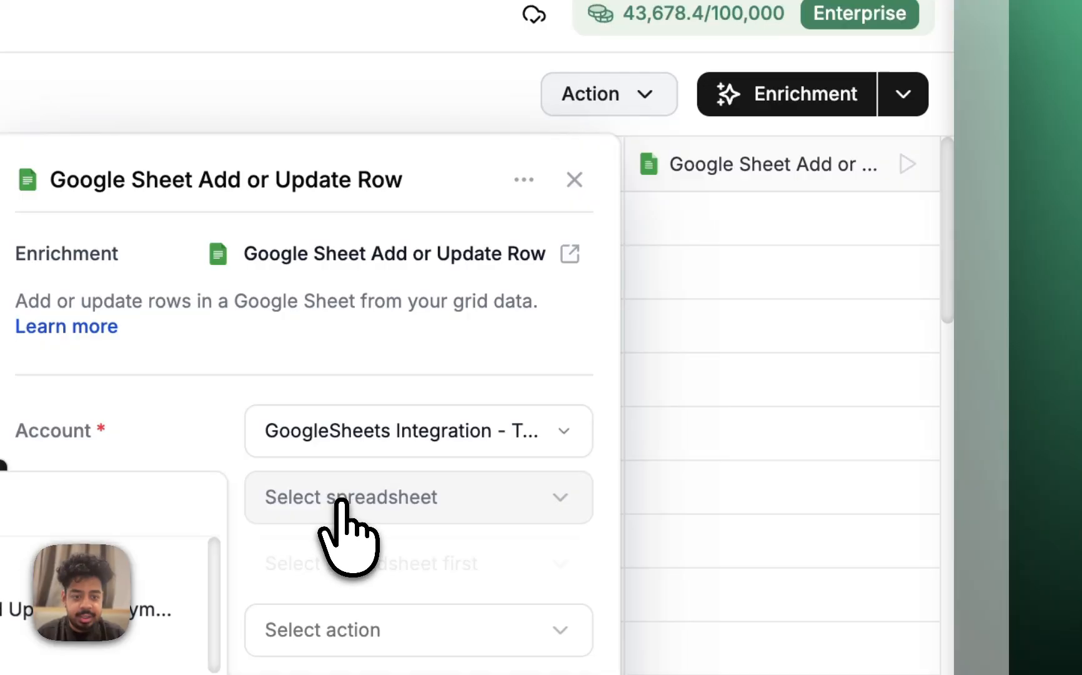
click(344, 500)
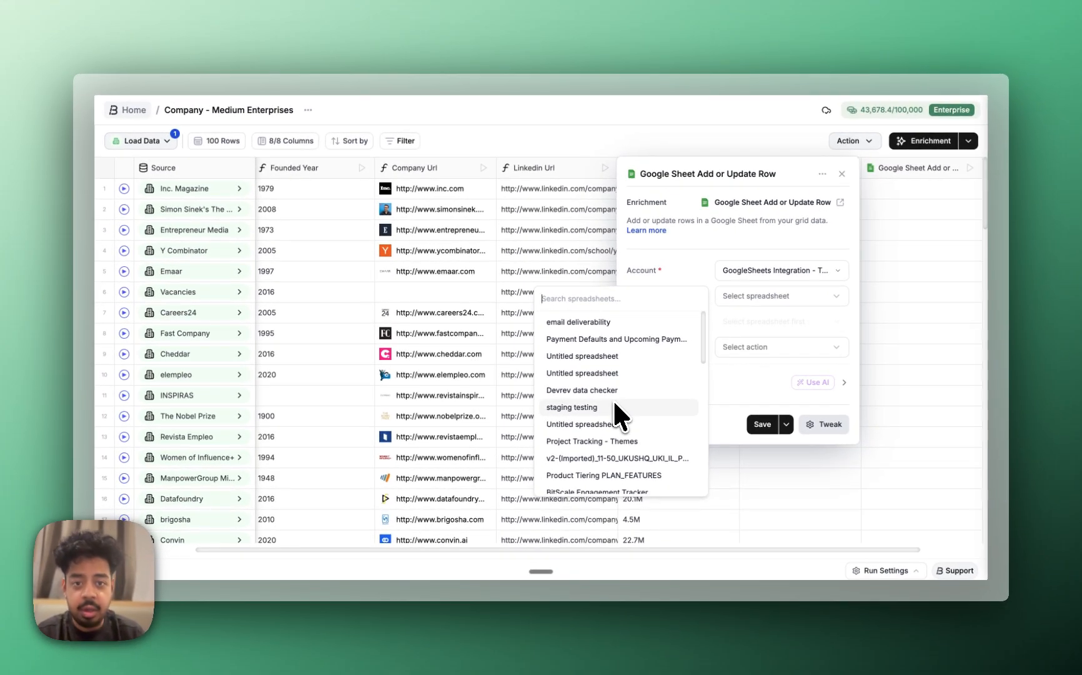
click(709, 245)
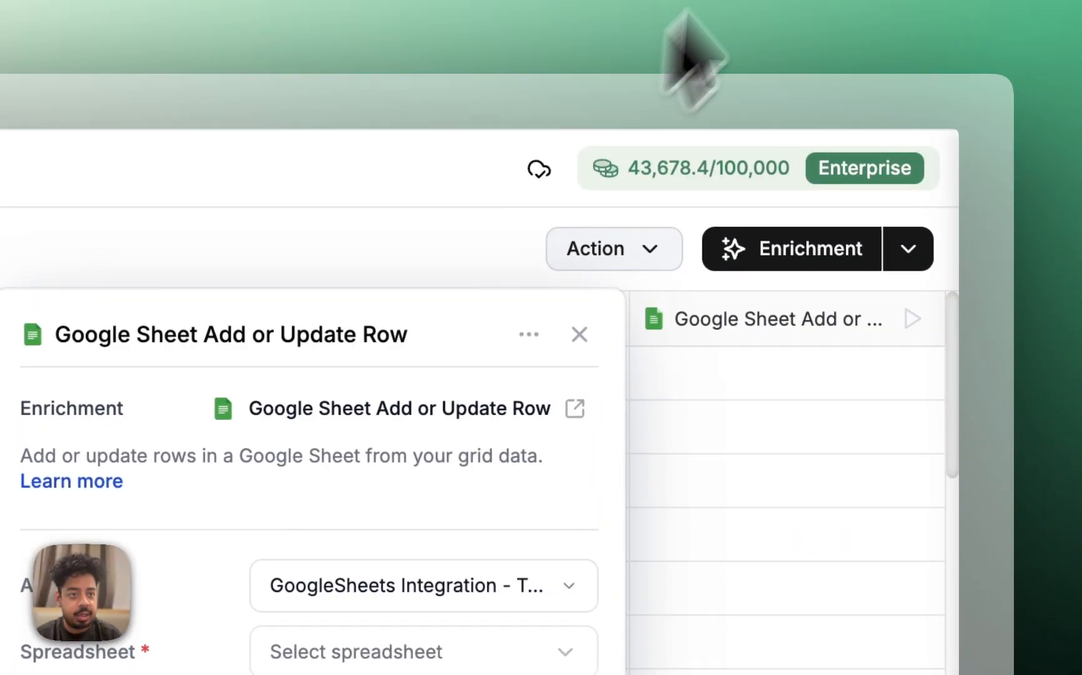
Create a blank Google Sheets spreadsheet in a new browser tab and name it "Bitscale Test"
key(super+t)
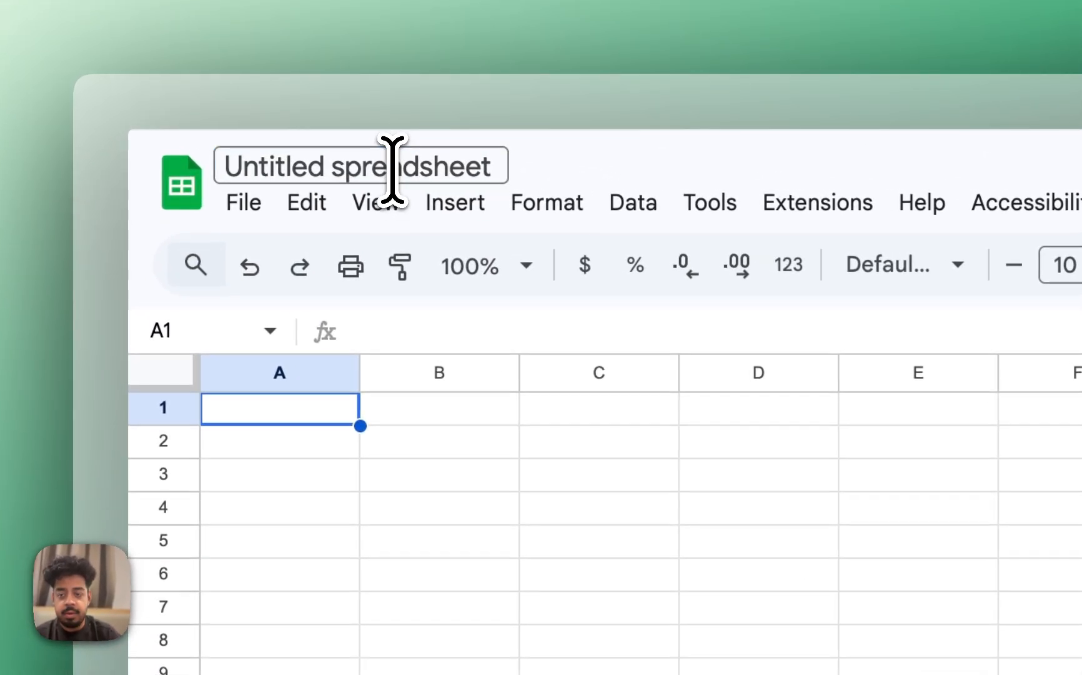
click(196, 112)
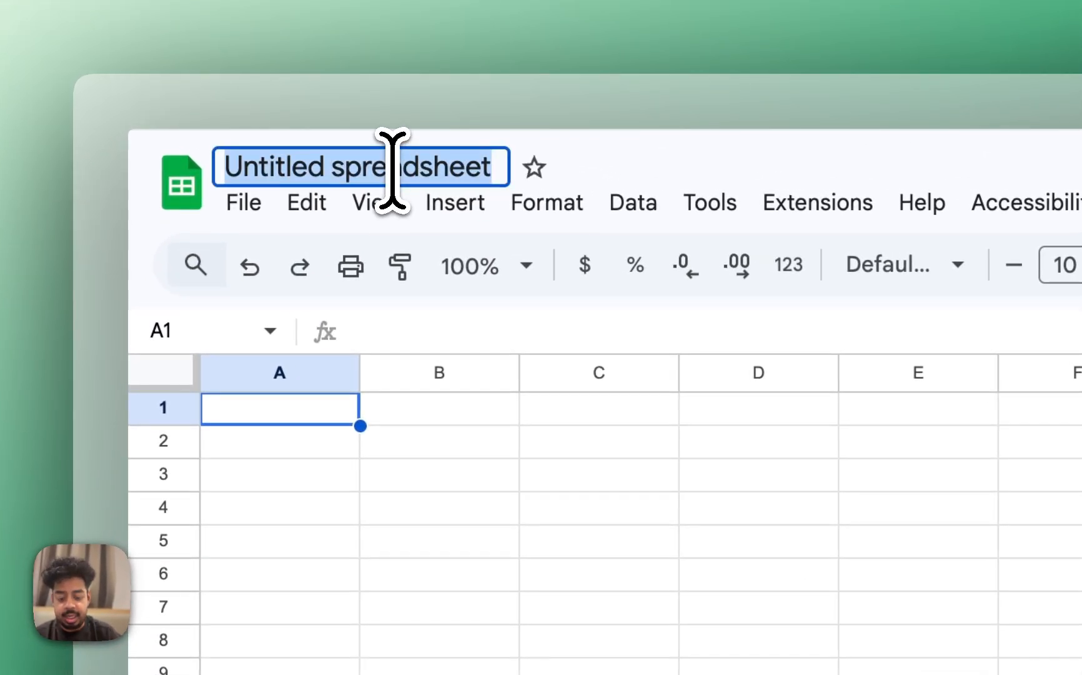
text(Bitscale T)
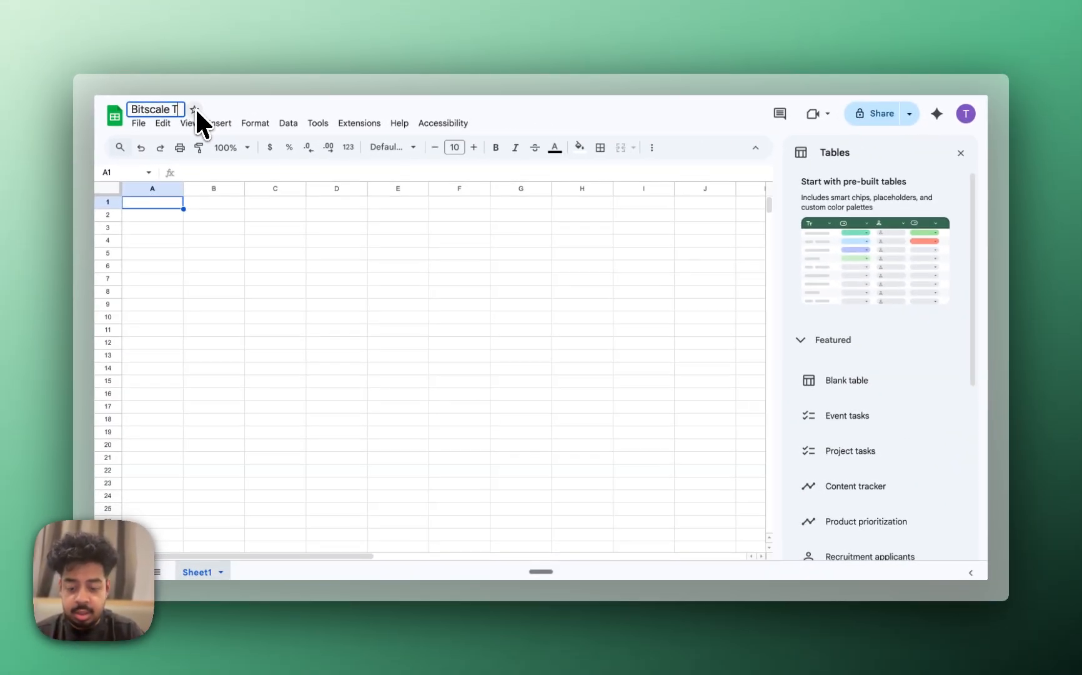
text(est)
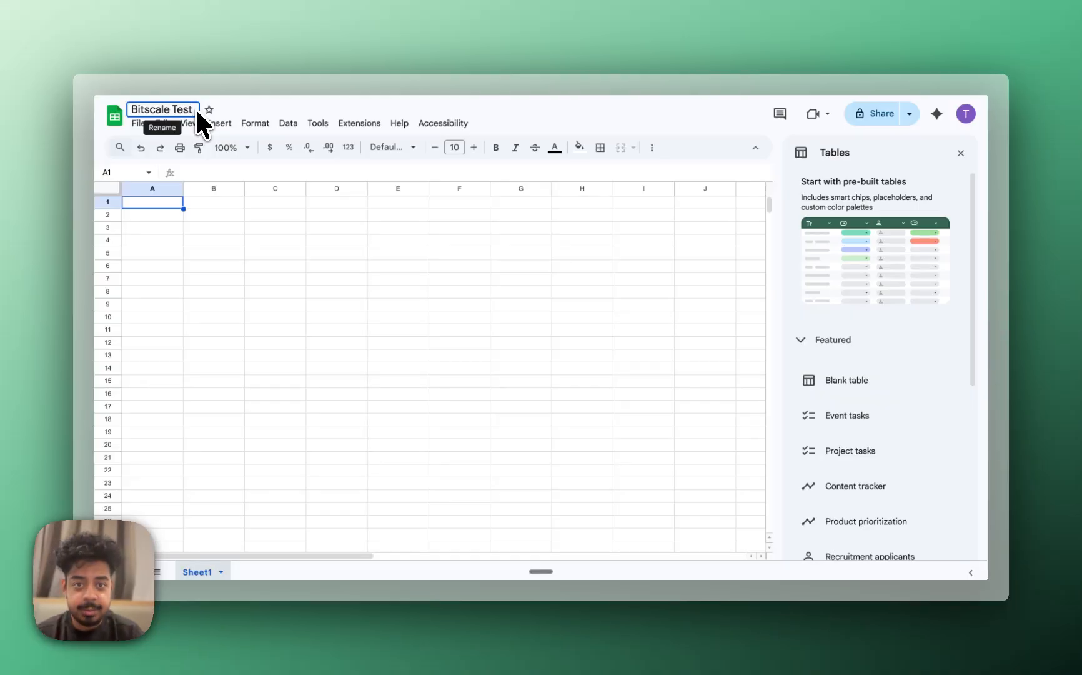
key(Return)
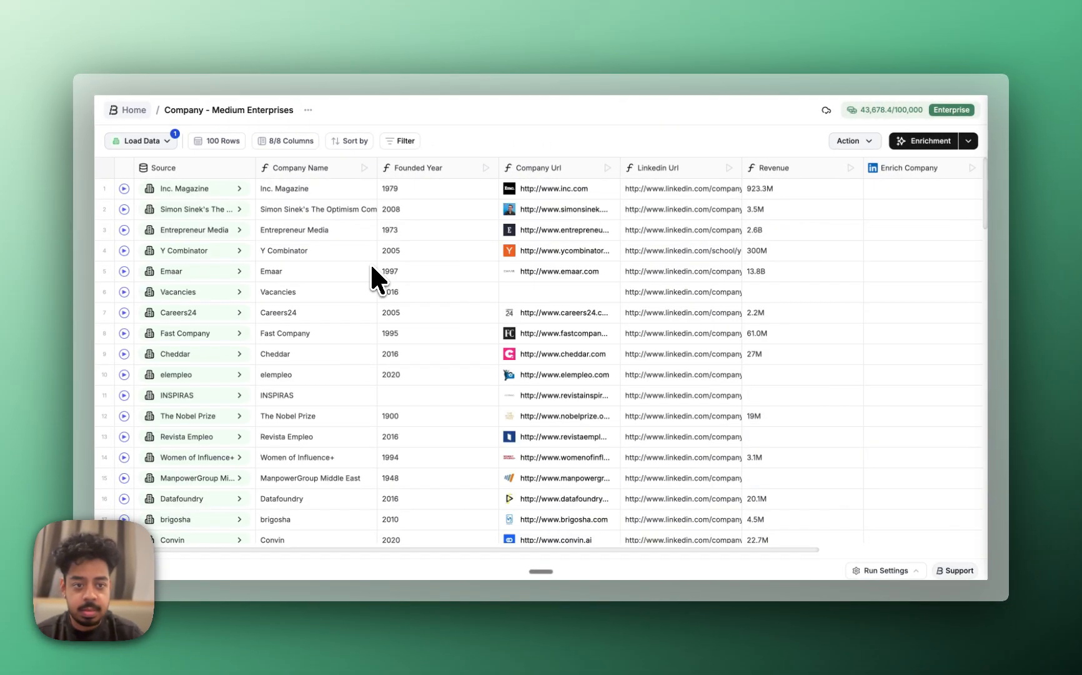
Back in Bitscale, set the Google Sheet Add or Update Row column to spreadsheet Bitscale Test, Sheet1, with the Add row action
scroll(625, 249, right, 3)
click(819, 168)
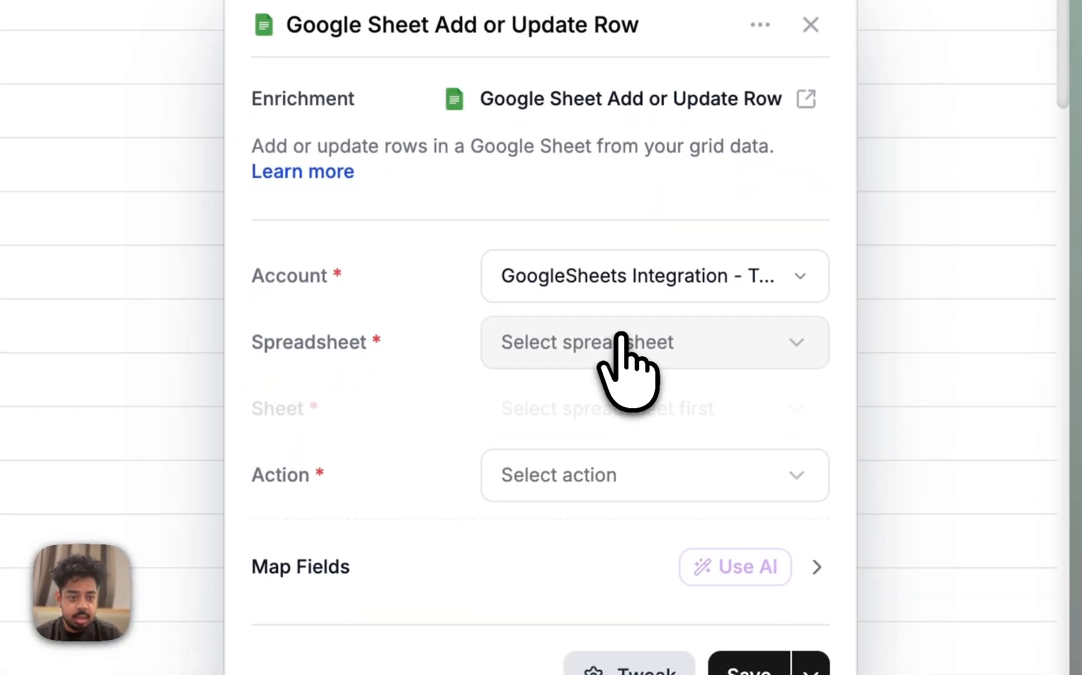
click(522, 591)
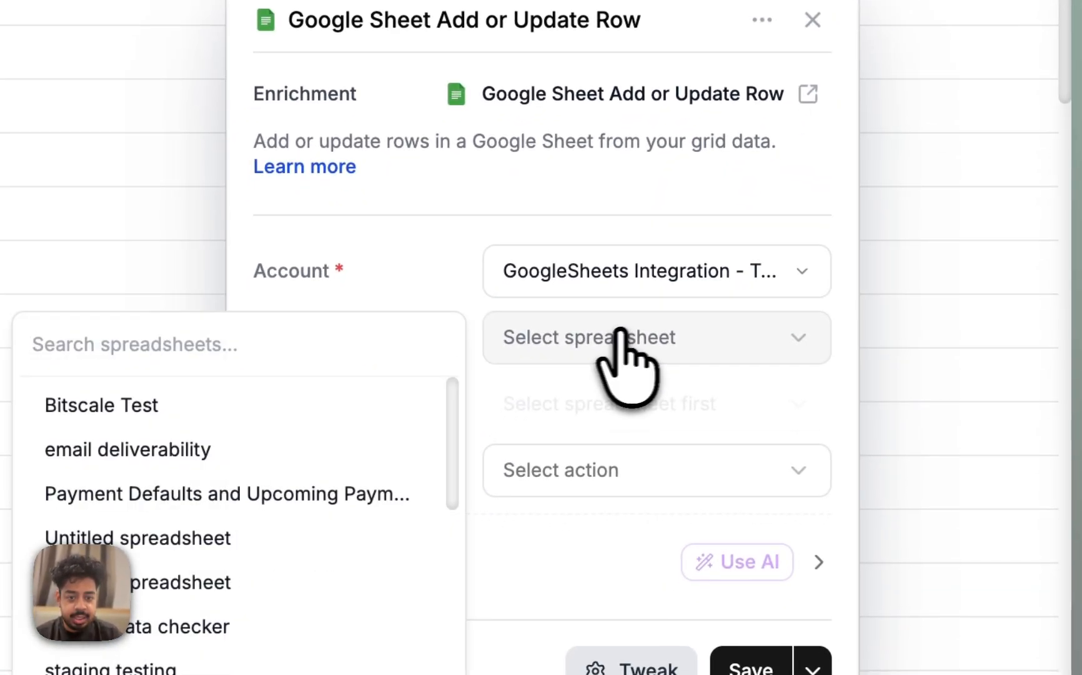
click(191, 353)
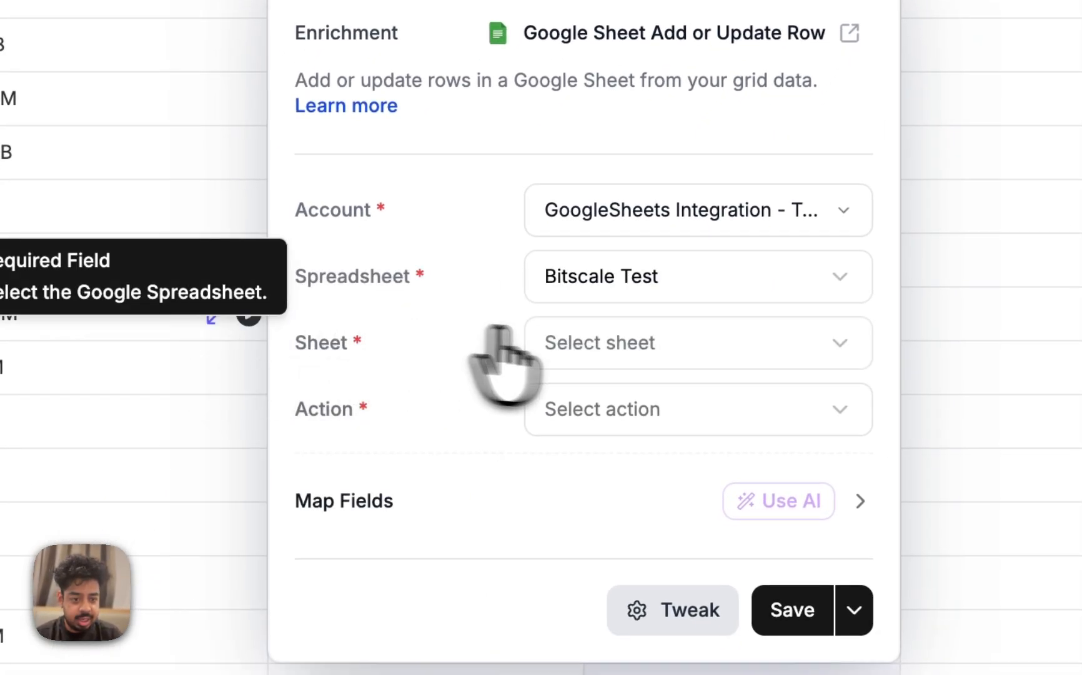
click(628, 322)
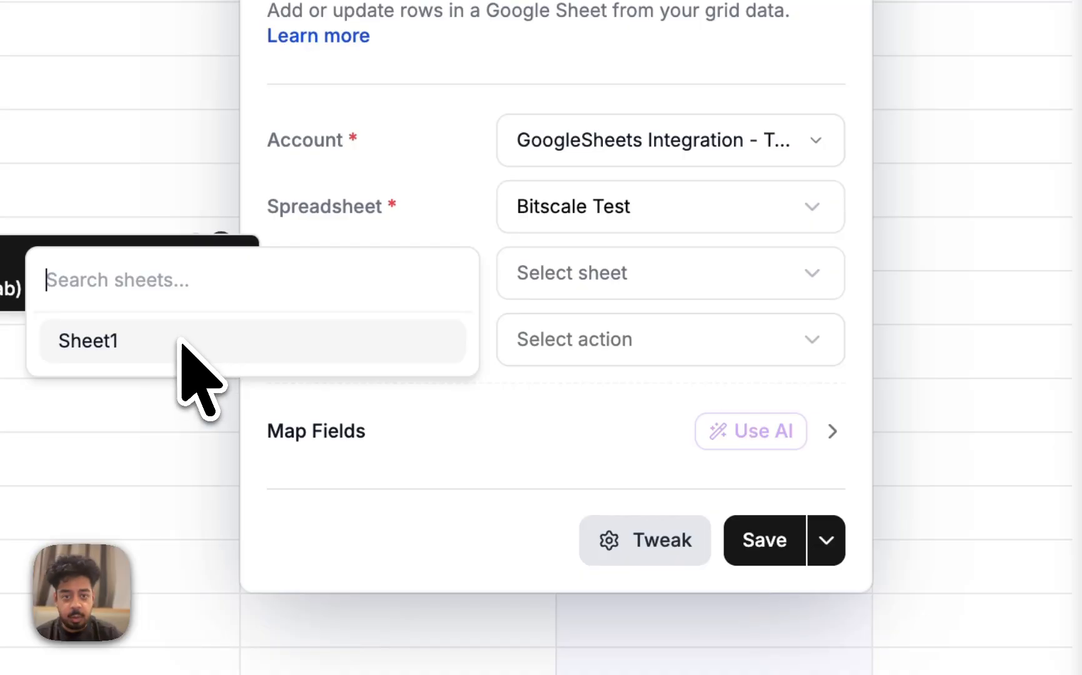
click(184, 343)
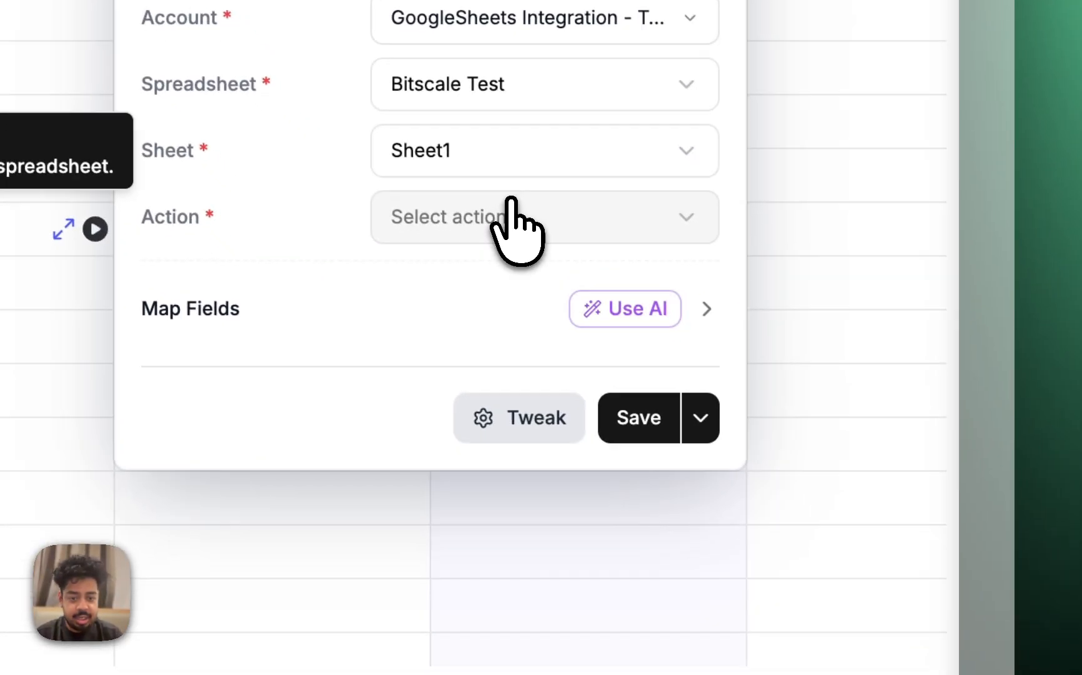
click(638, 340)
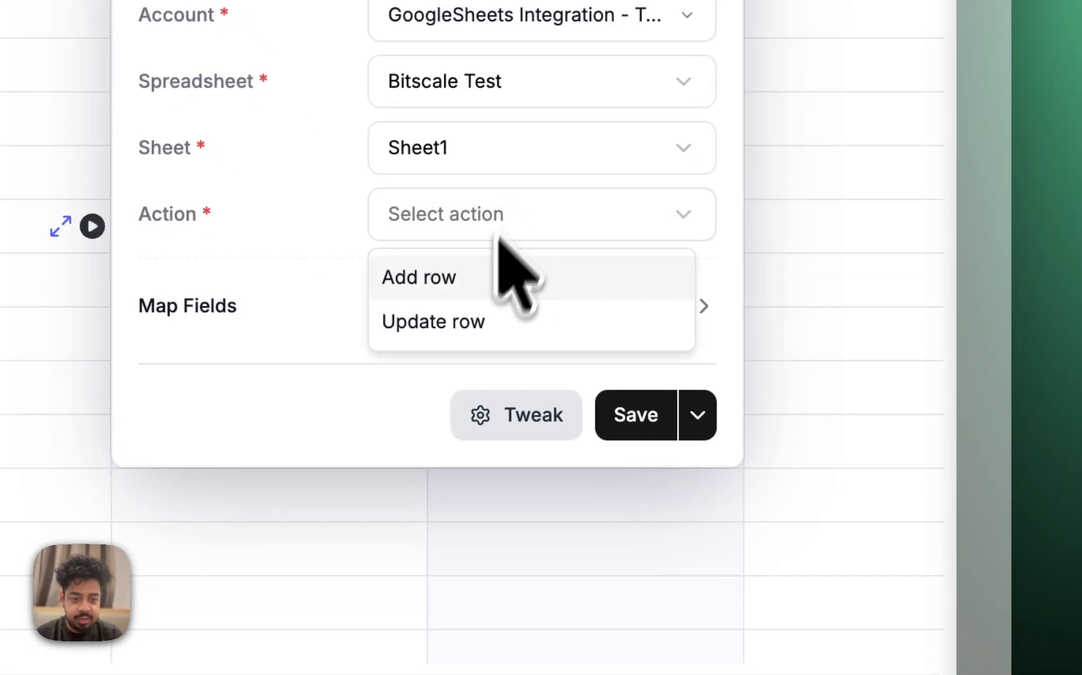
click(459, 281)
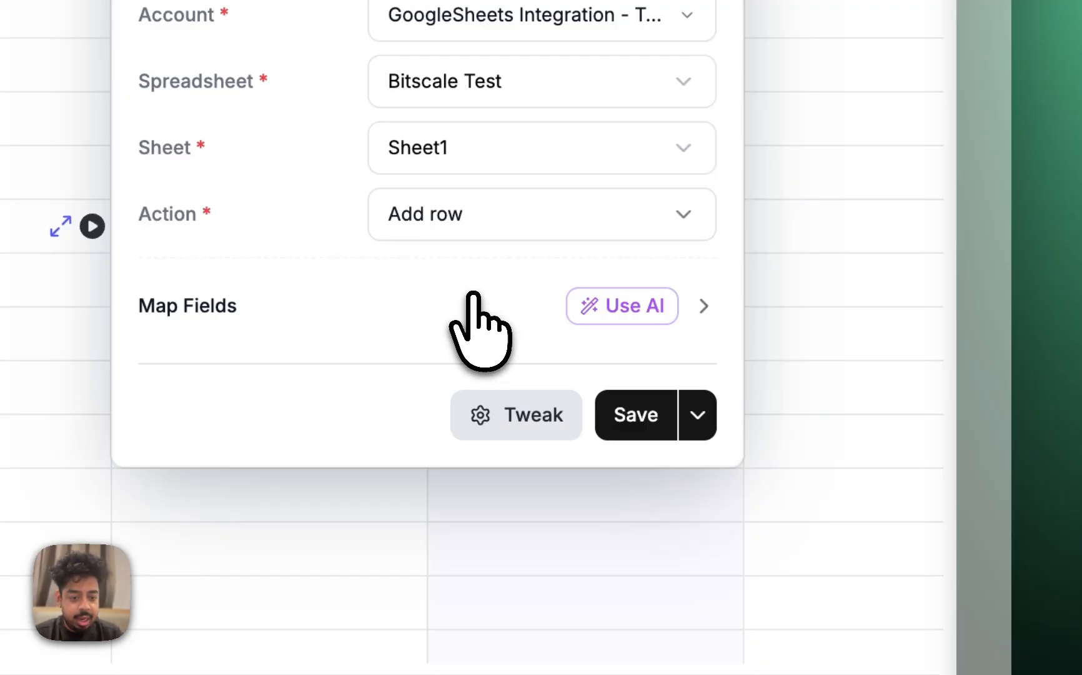
Expand Map Fields and check which Google Sheet columns are available for mapping
click(471, 303)
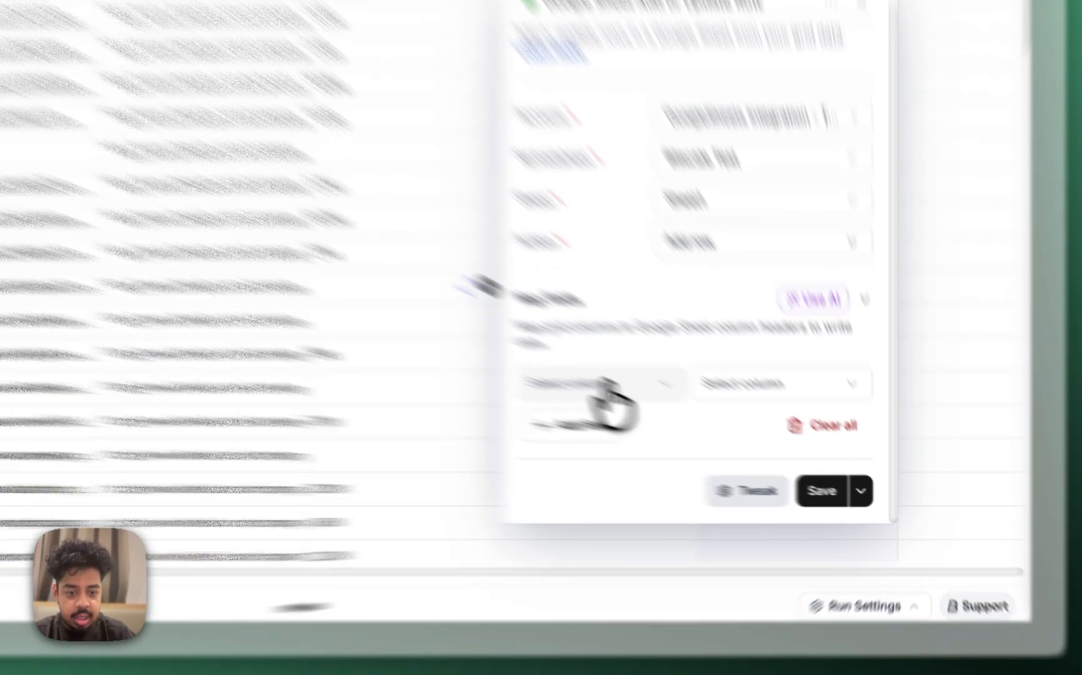
click(725, 434)
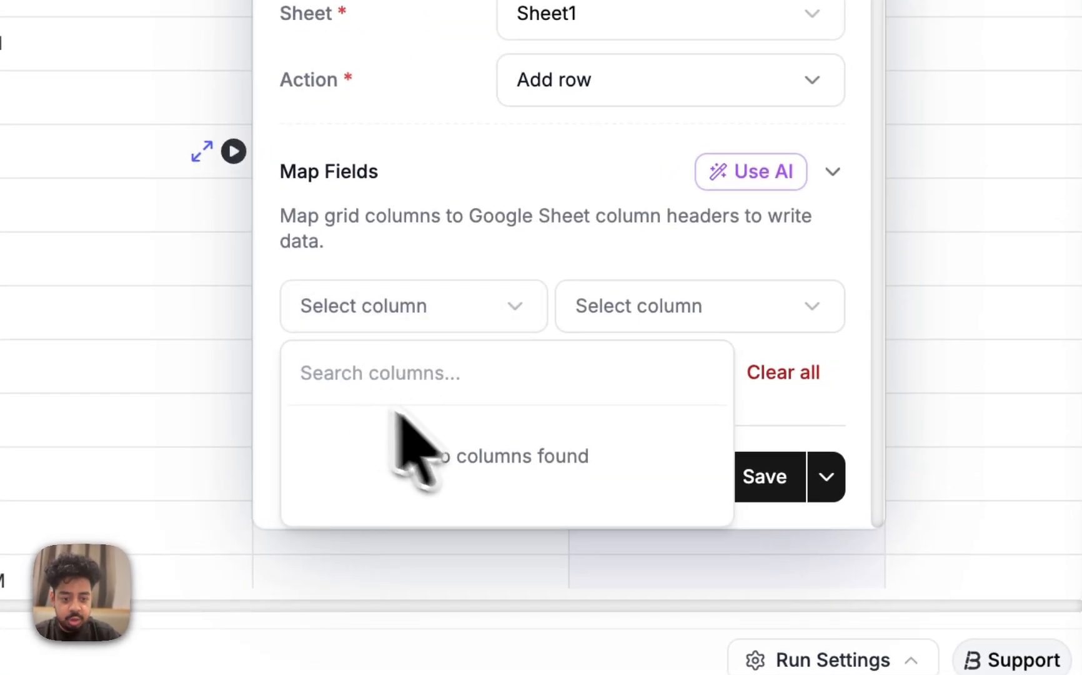
click(425, 247)
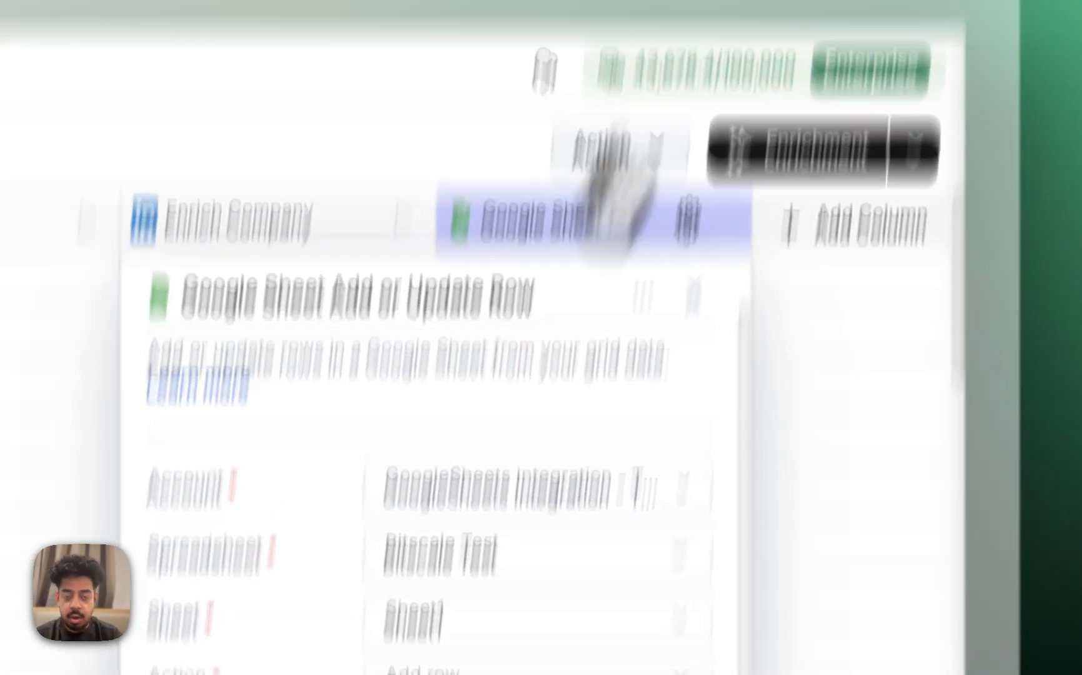
Use AI to map the grid columns to the sheet's Name and Linkedin headers, and save the Google Sheet Add or Update Row settings
click(468, 306)
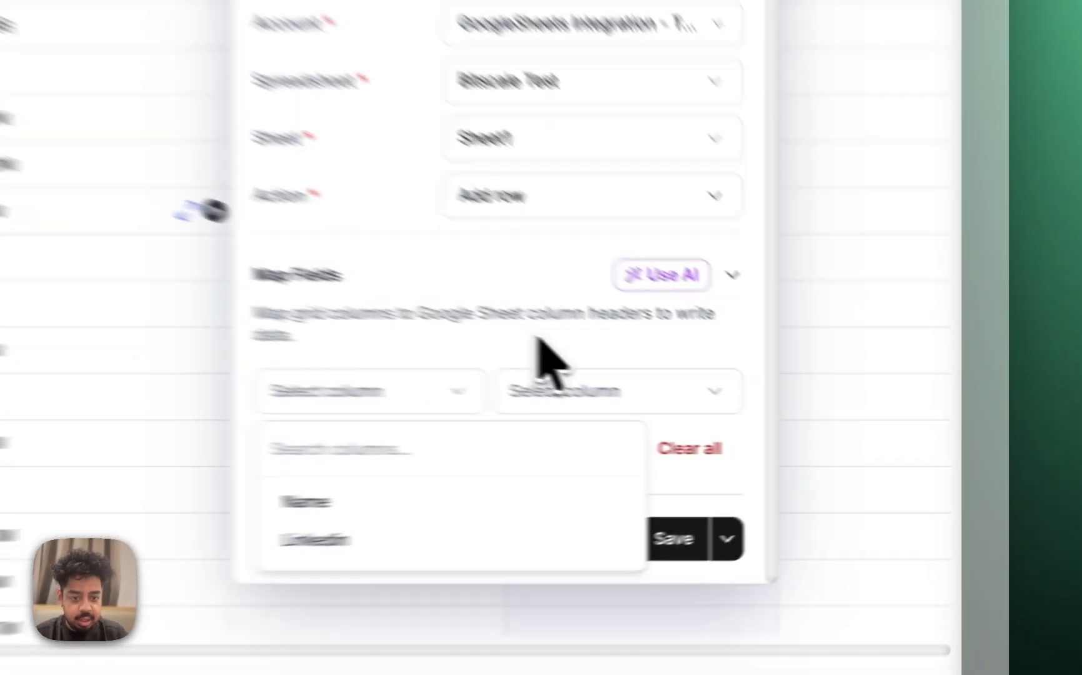
click(809, 405)
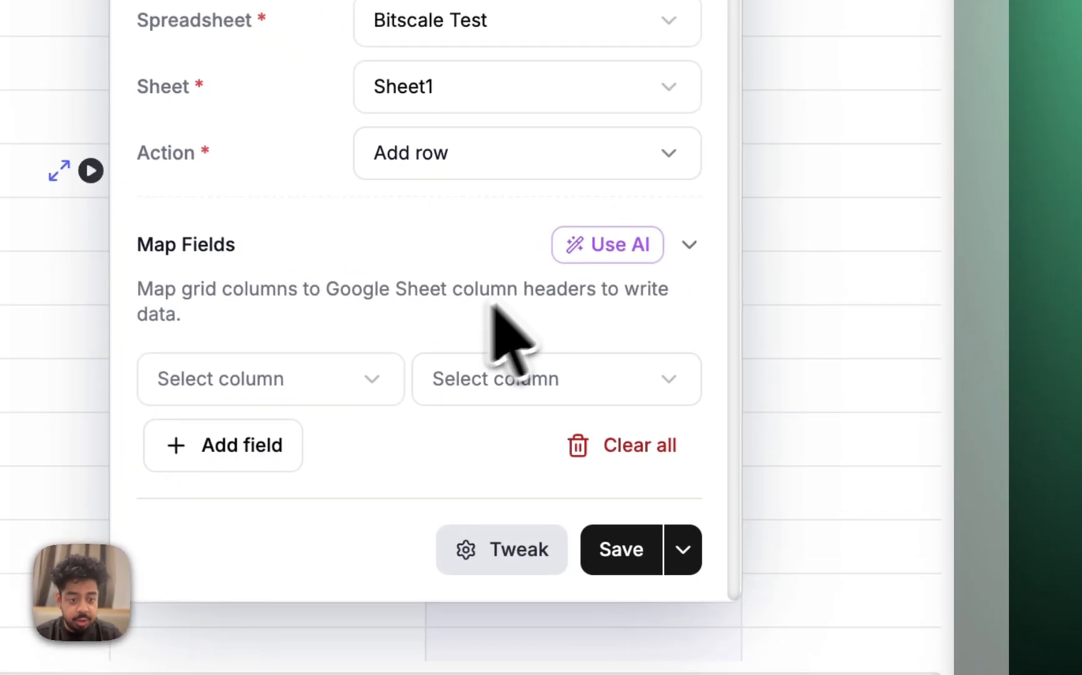
click(601, 253)
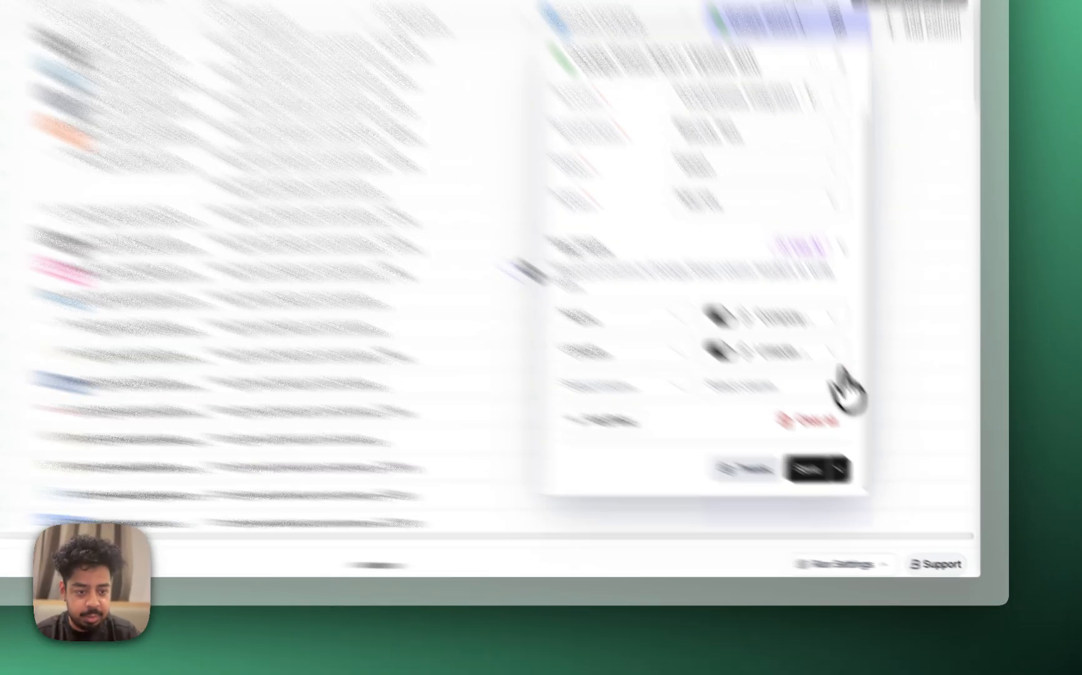
click(888, 430)
click(603, 360)
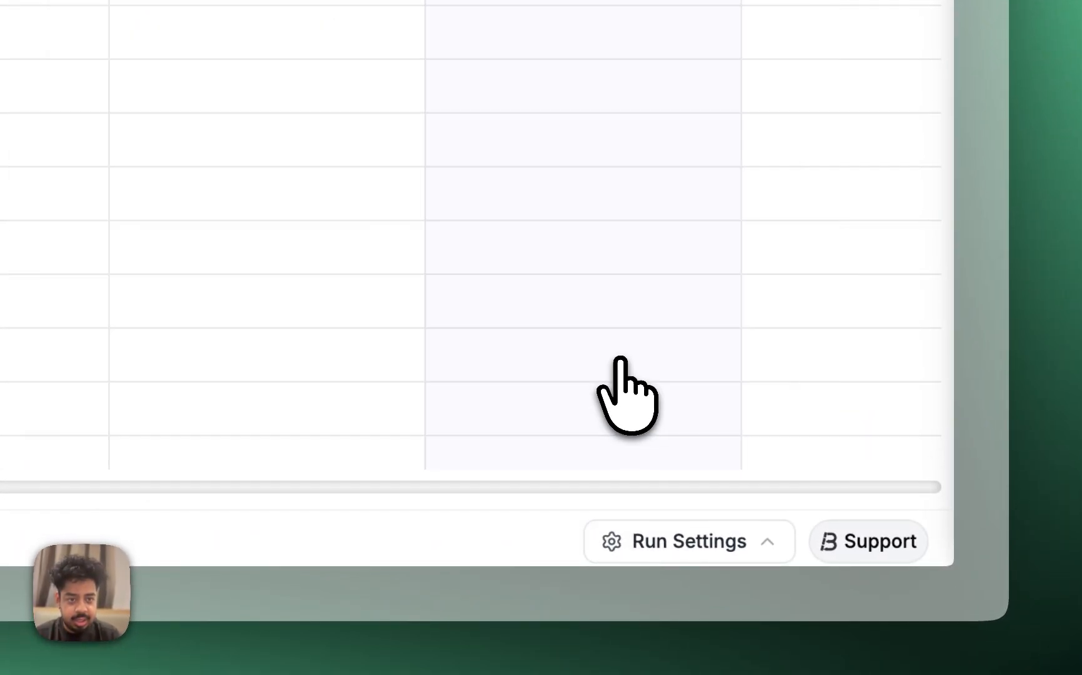
Run the Google Sheet Add or Update Row column for all rows of the grid
click(716, 319)
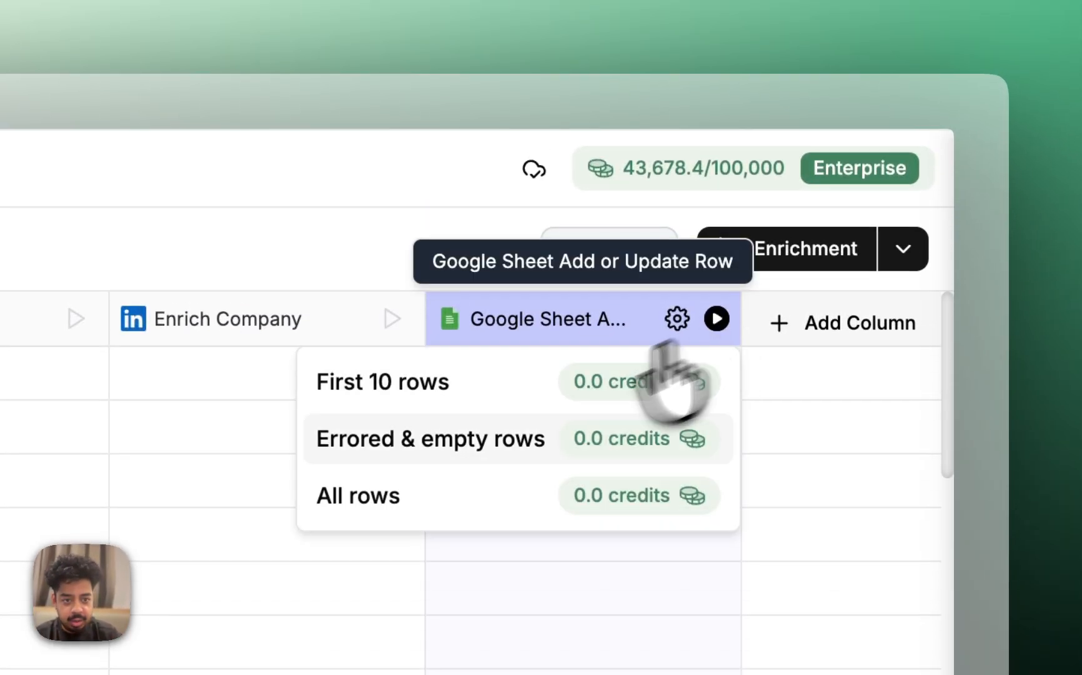
click(383, 497)
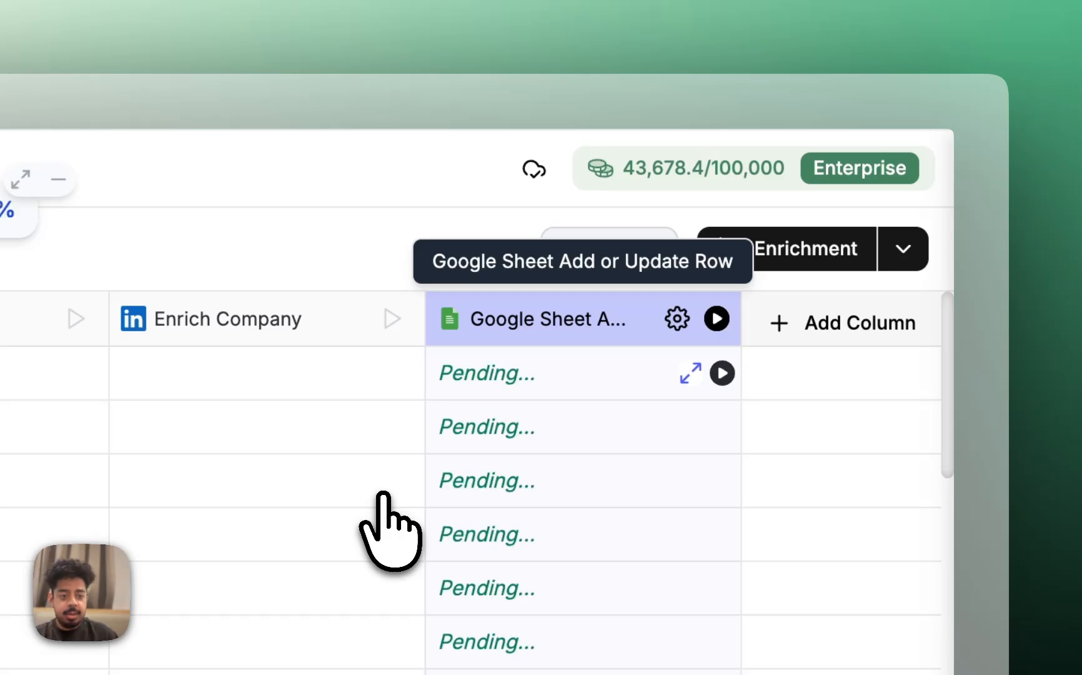